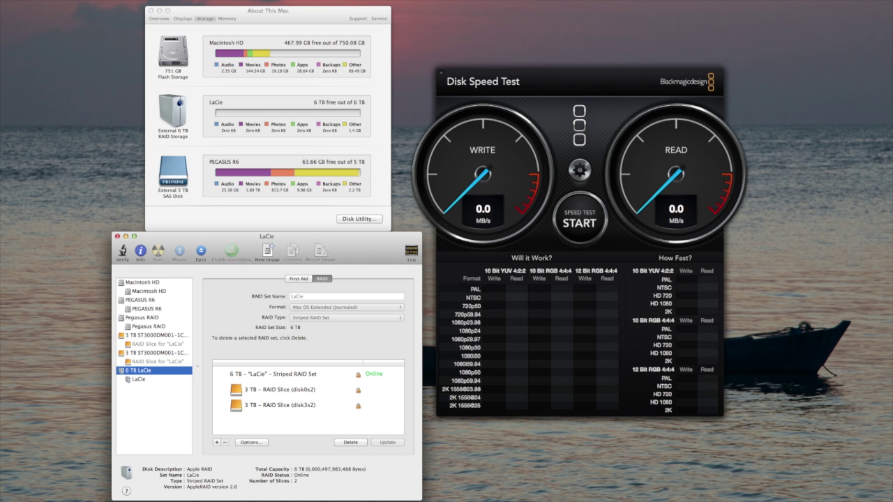
# - Inspect both 3 TB ST3000DM001 member disks, then return to the 6 TB LaCie RAID set
pyautogui.click(181, 124)
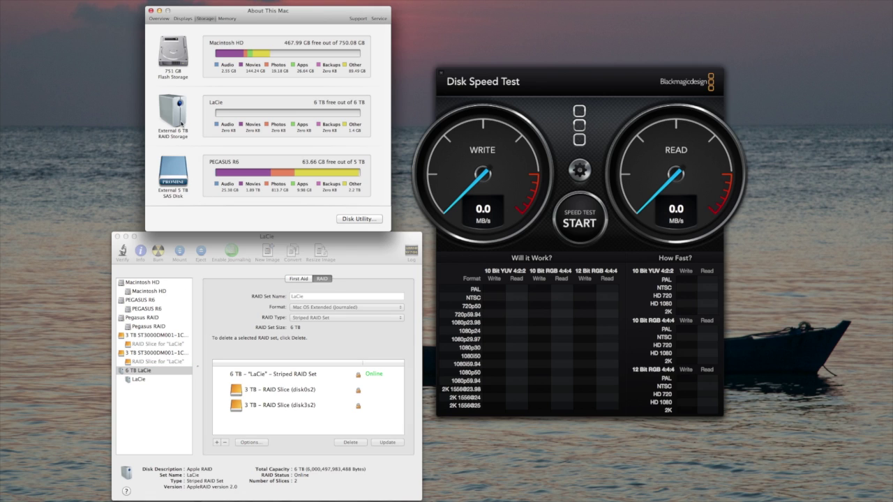
pyautogui.click(151, 339)
pyautogui.click(151, 339)
pyautogui.click(143, 356)
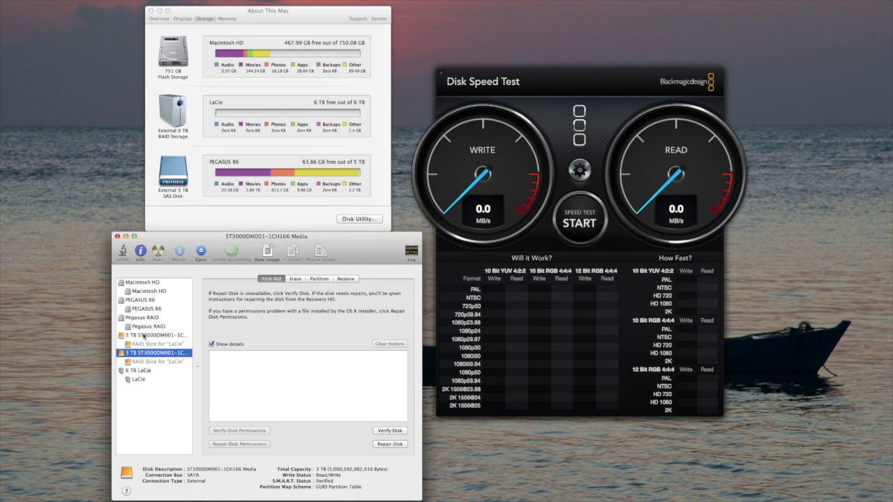
pyautogui.click(144, 337)
pyautogui.click(144, 354)
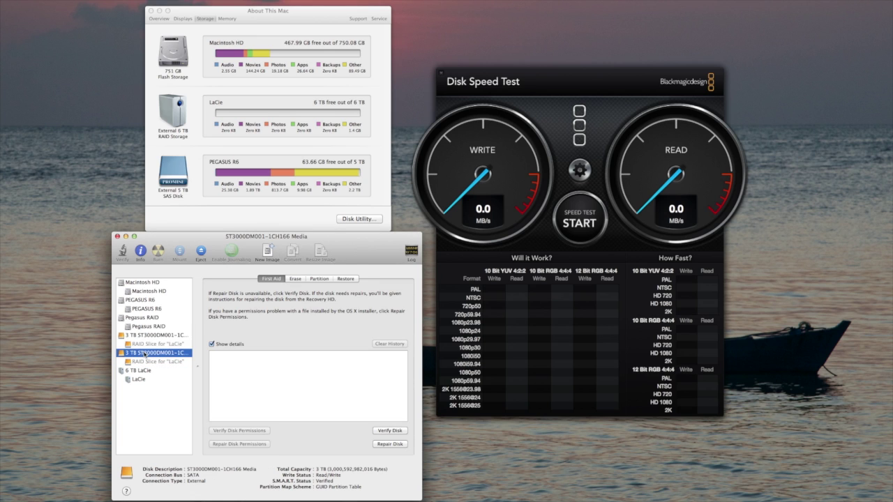
pyautogui.click(141, 373)
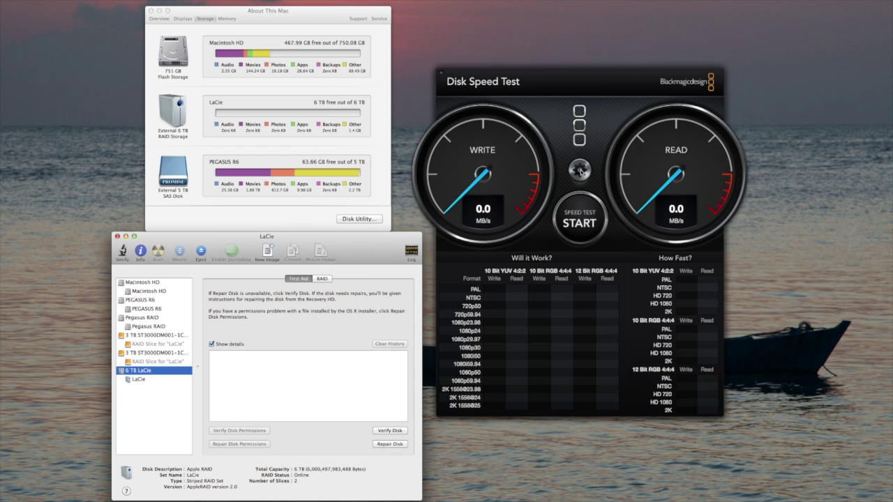
# - Target the LaCie drive and run the speed test, reaching about 320 MB/s write and 315 MB/s read
pyautogui.click(581, 171)
pyautogui.click(578, 192)
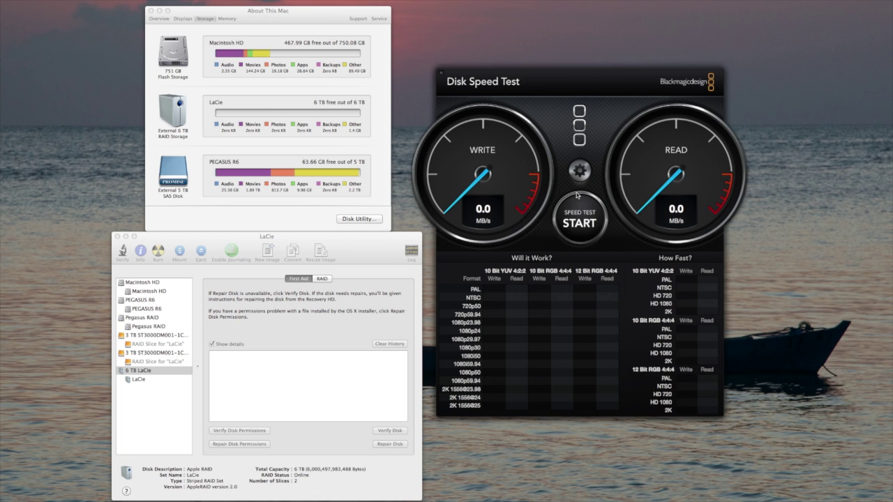
pyautogui.scroll(-3, 342, 174)
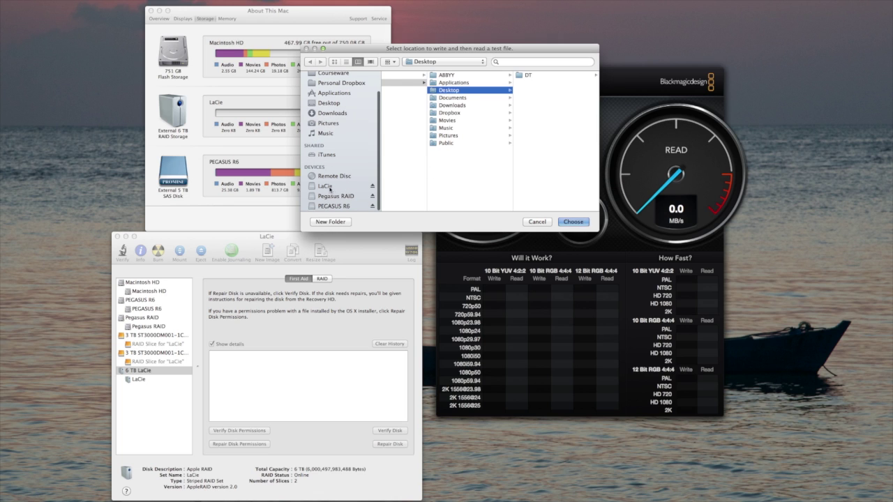
pyautogui.click(330, 189)
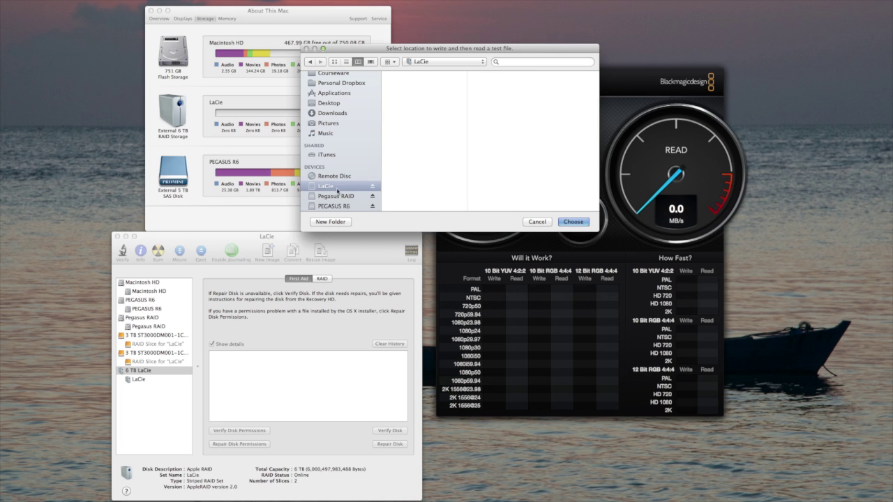
pyautogui.click(565, 221)
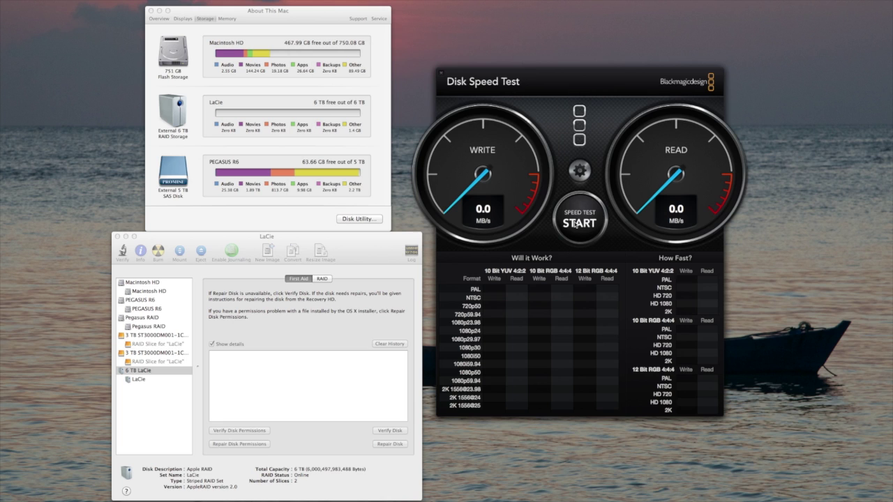
pyautogui.click(583, 169)
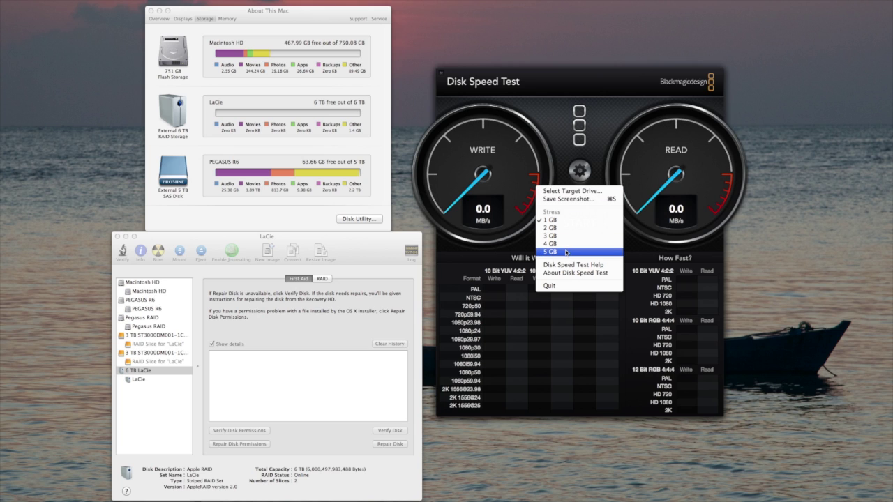
pyautogui.click(598, 163)
pyautogui.click(584, 223)
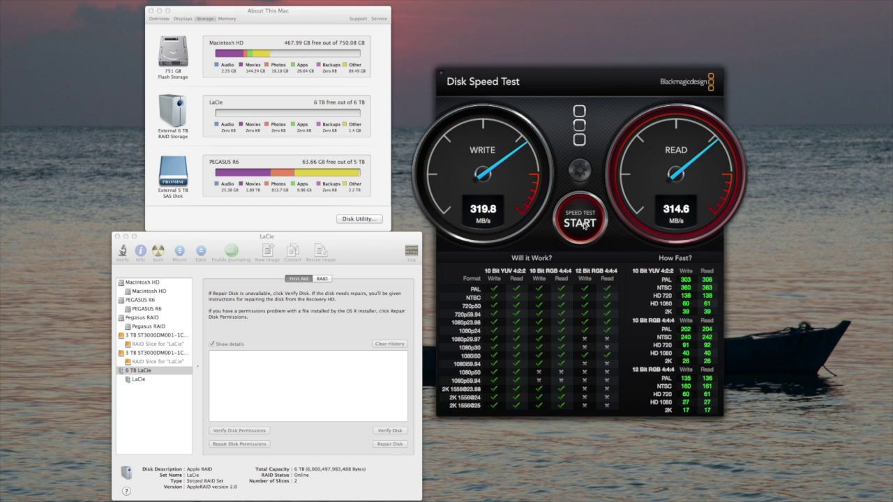
# - Rerun the LaCie benchmark at 5 GB stress size, reaching about 325.7 MB/s write and 322.5 MB/s read
pyautogui.click(585, 224)
pyautogui.click(579, 170)
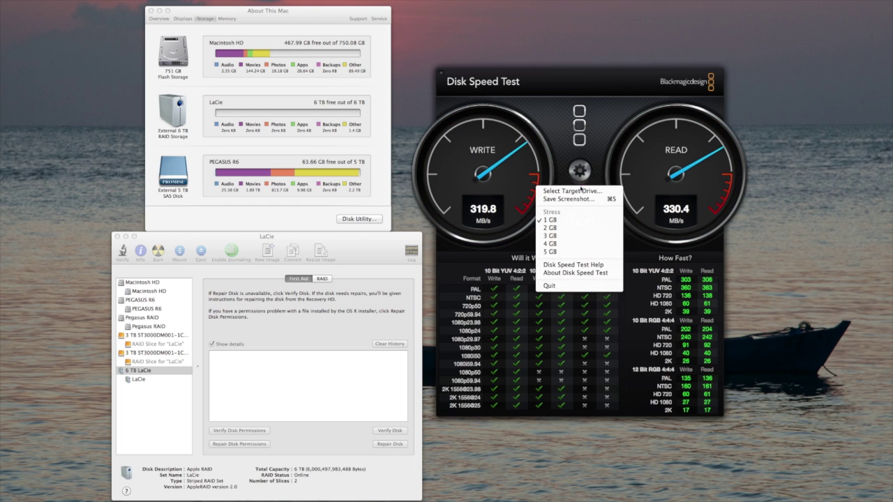
pyautogui.click(578, 253)
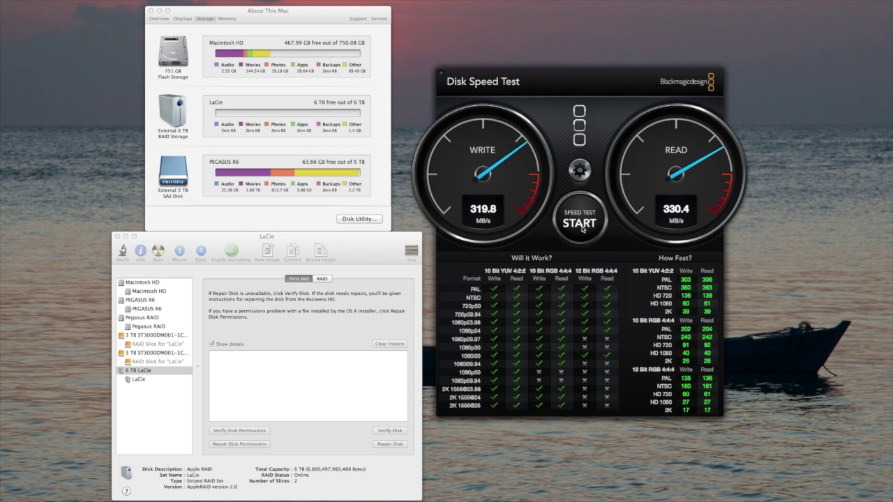
pyautogui.click(583, 227)
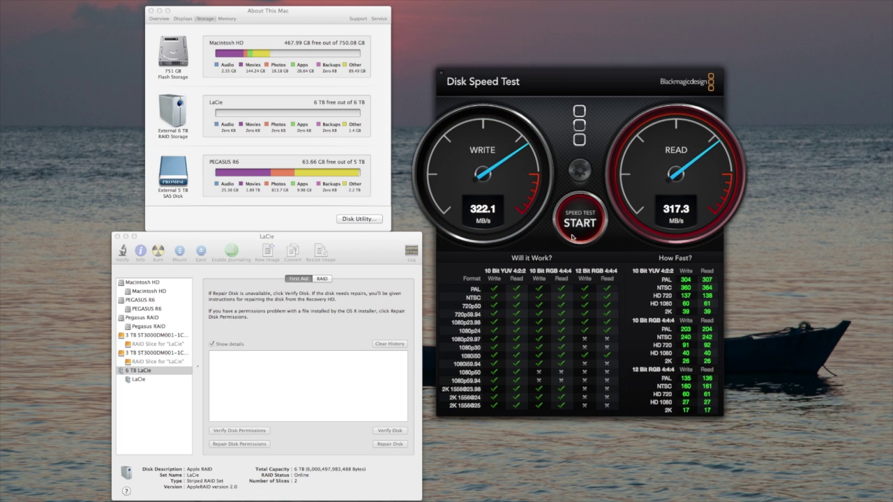
pyautogui.click(322, 278)
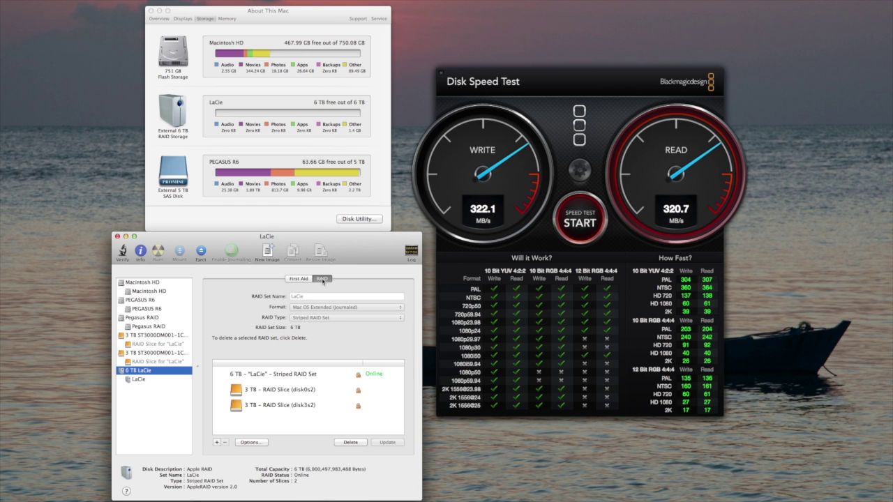
# - Stop the test and delete the striped LaCie RAID set via one of its RAID slices
pyautogui.click(586, 232)
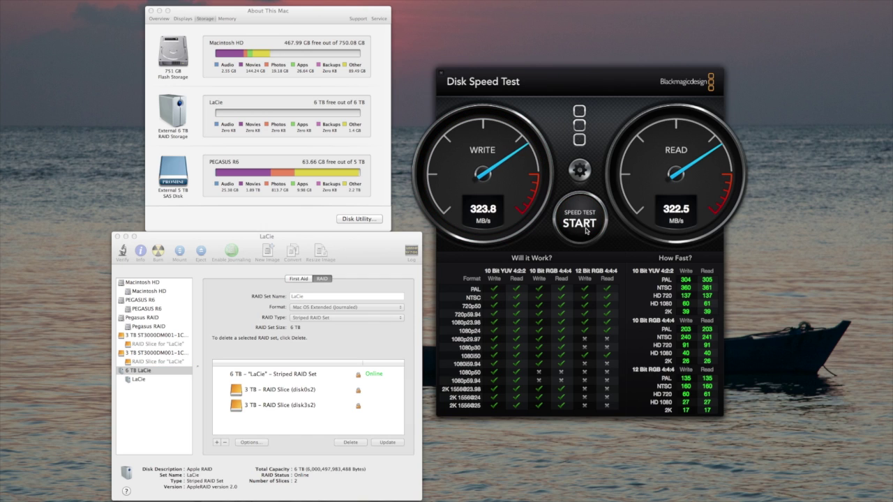
pyautogui.click(159, 345)
pyautogui.click(349, 445)
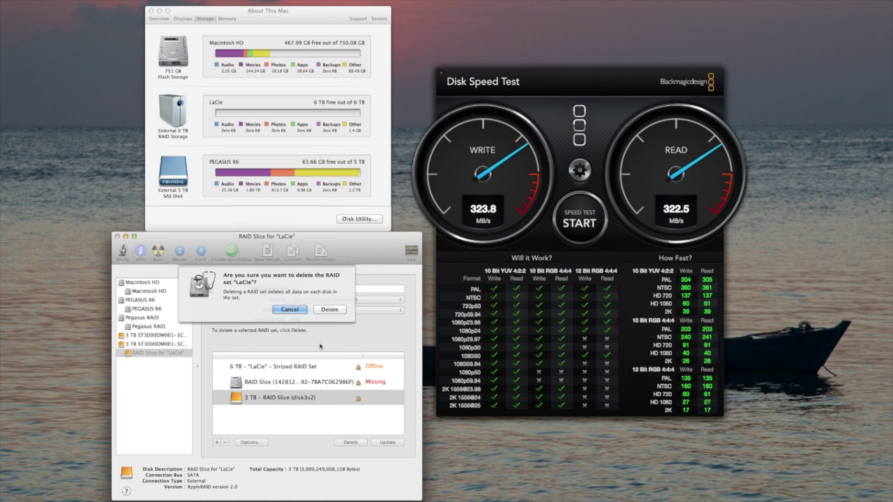
pyautogui.click(327, 309)
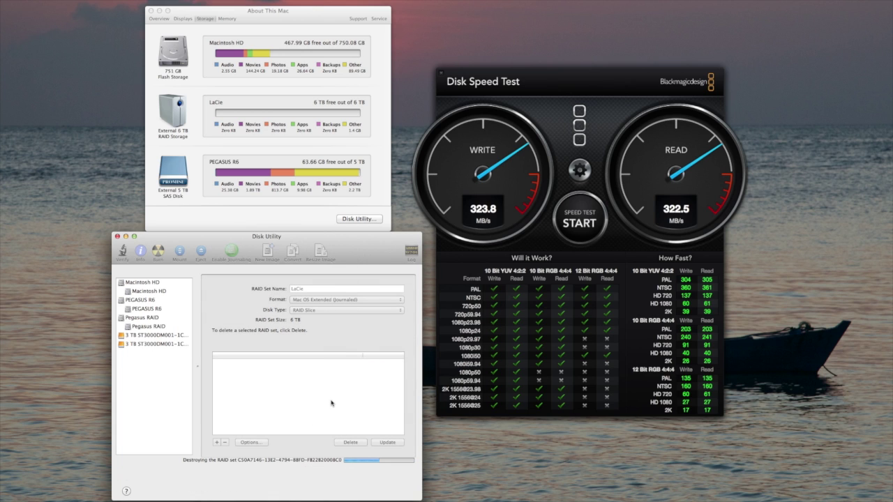
# - Name a new RAID set Lacie and add both disks' Untitled 1 volumes as members
pyautogui.click(160, 353)
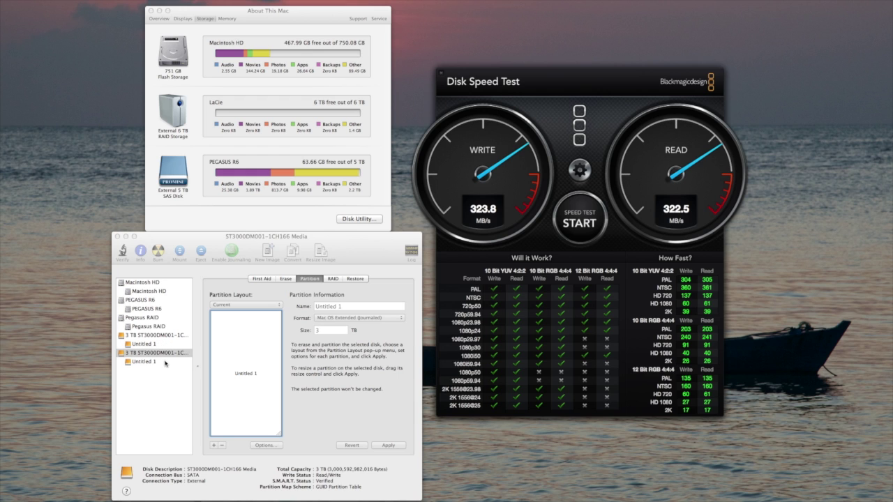
pyautogui.click(151, 365)
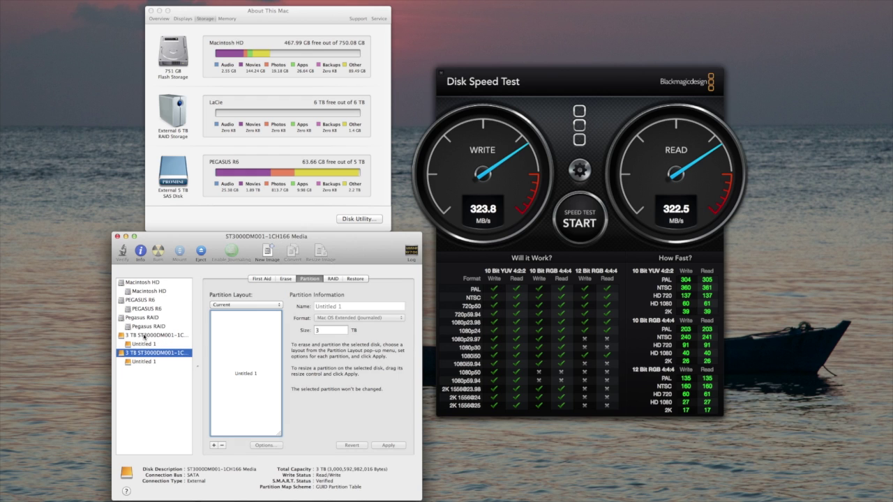
pyautogui.click(144, 336)
pyautogui.click(333, 279)
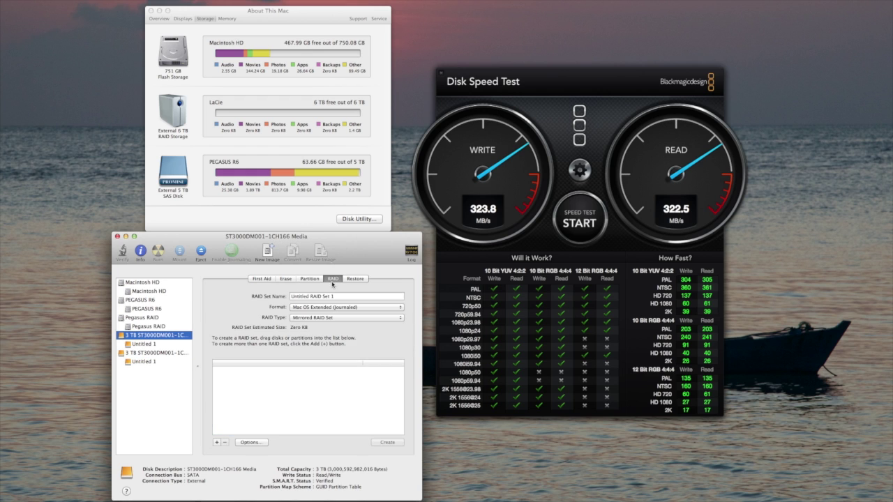
pyautogui.tripleClick(327, 297)
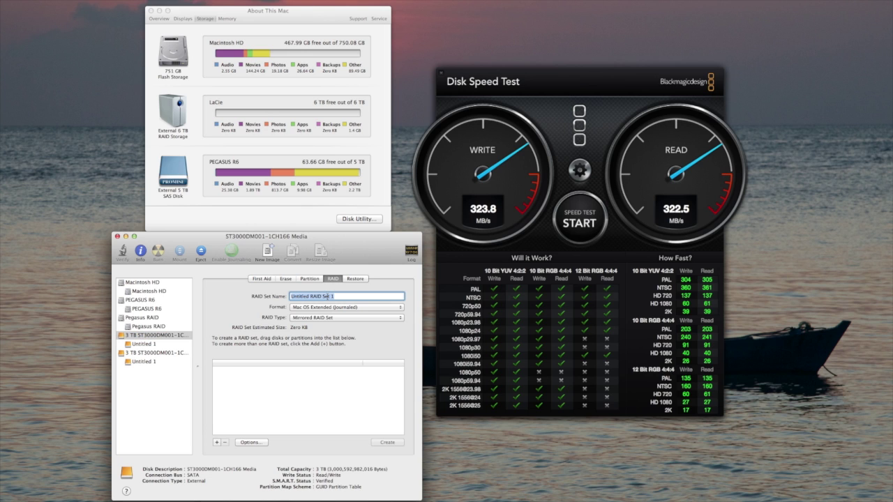
pyautogui.write('Lacie')
pyautogui.click(142, 345)
pyautogui.moveTo(143, 345); pyautogui.dragTo(271, 401)
pyautogui.moveTo(138, 362); pyautogui.dragTo(272, 409)
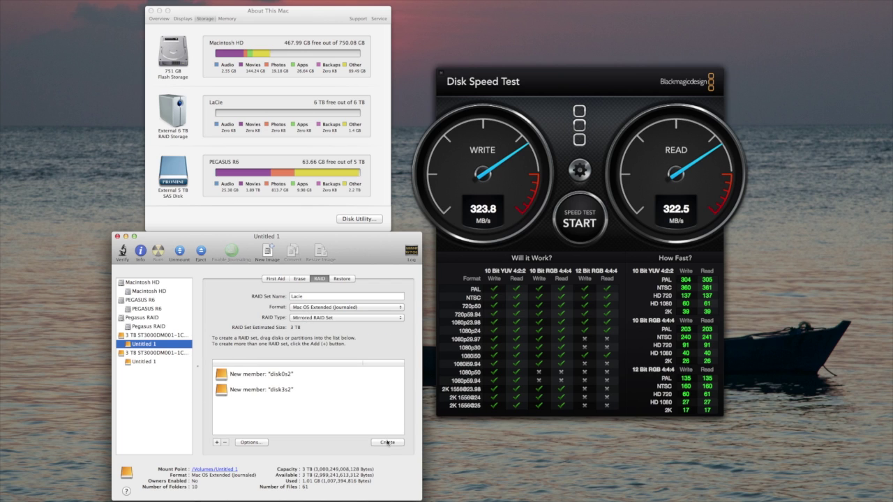
# - Choose the RAID block size, create the mirrored Lacie set, and decline Time Machine use
pyautogui.click(250, 444)
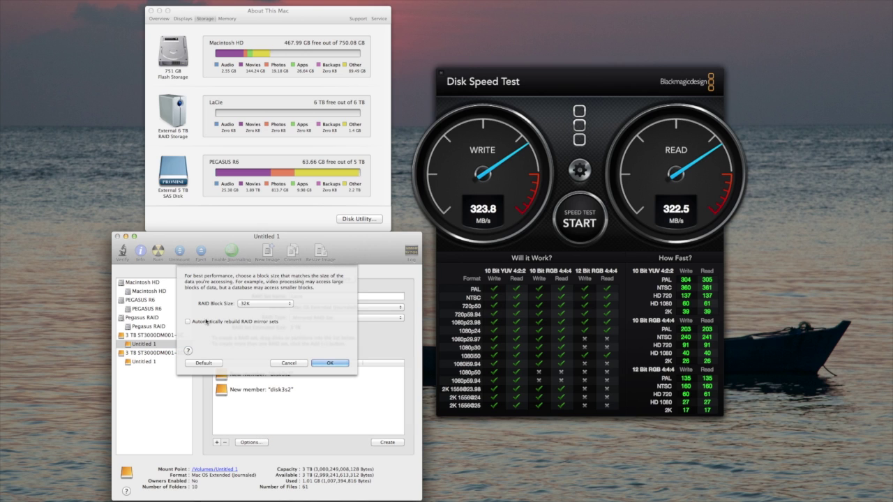
pyautogui.click(250, 307)
pyautogui.click(250, 307)
pyautogui.click(322, 363)
pyautogui.click(392, 444)
pyautogui.click(340, 343)
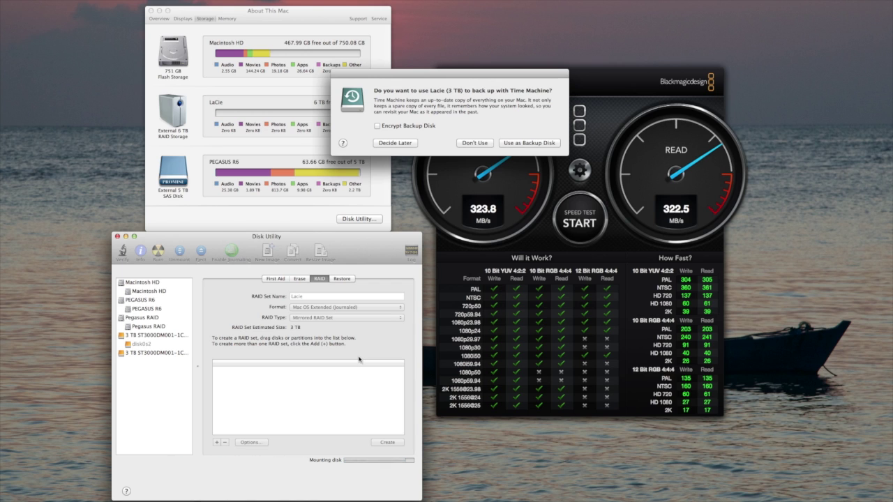
pyautogui.click(463, 143)
pyautogui.click(145, 378)
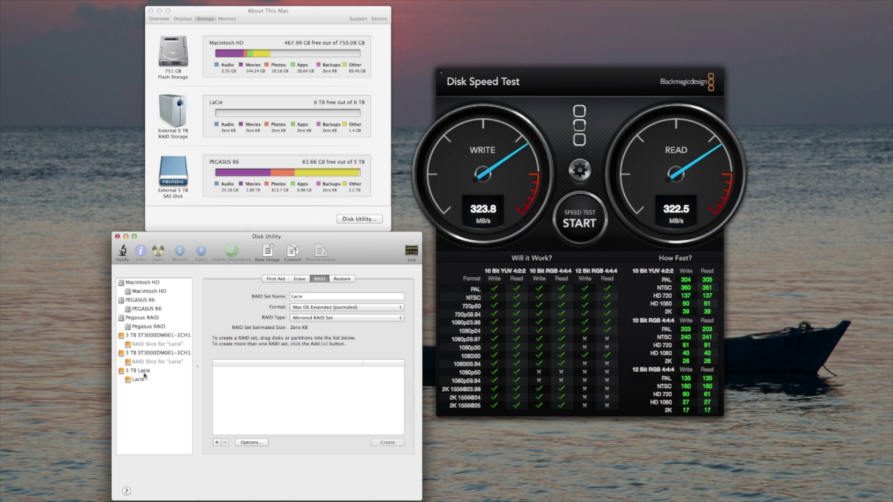
# - Target the mirrored Lacie set, set the stress size, and benchmark it at about 166.2/155.2 MB/s write/read
pyautogui.click(139, 370)
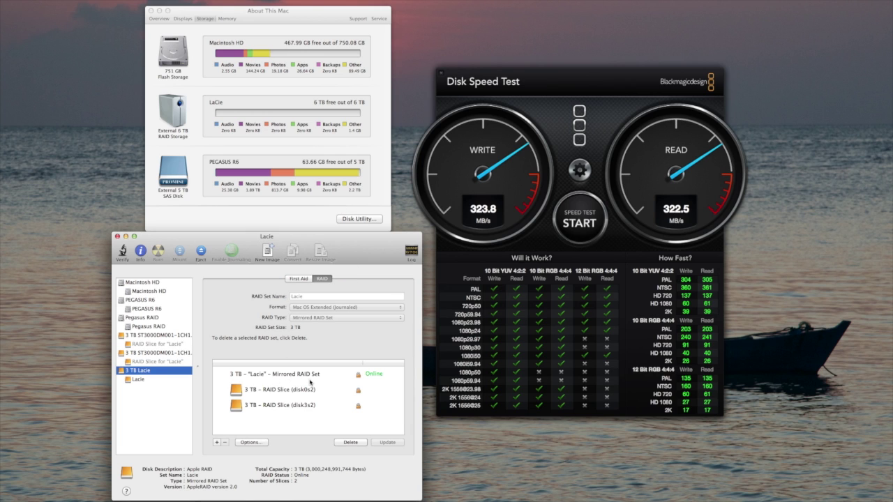
pyautogui.click(579, 169)
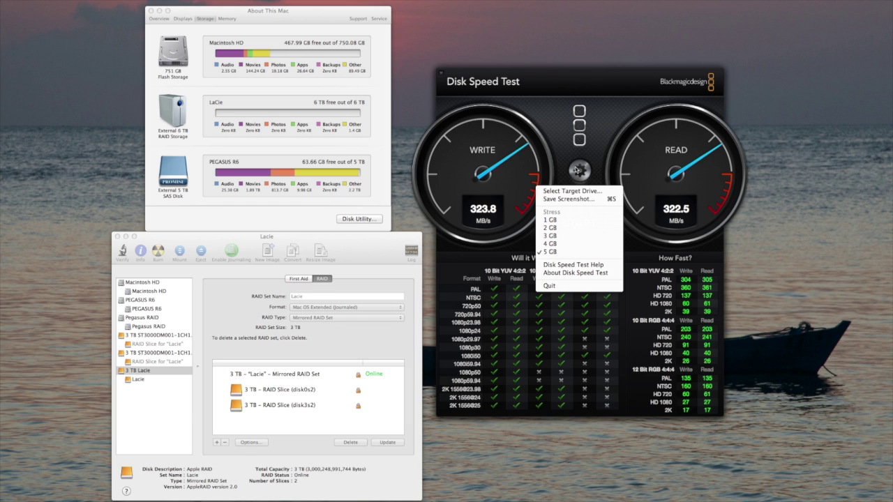
pyautogui.click(563, 193)
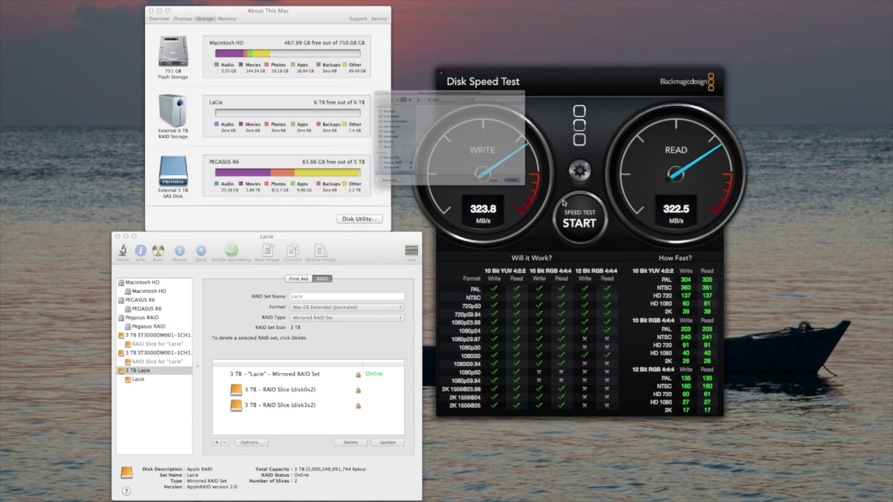
pyautogui.scroll(-2, 357, 195)
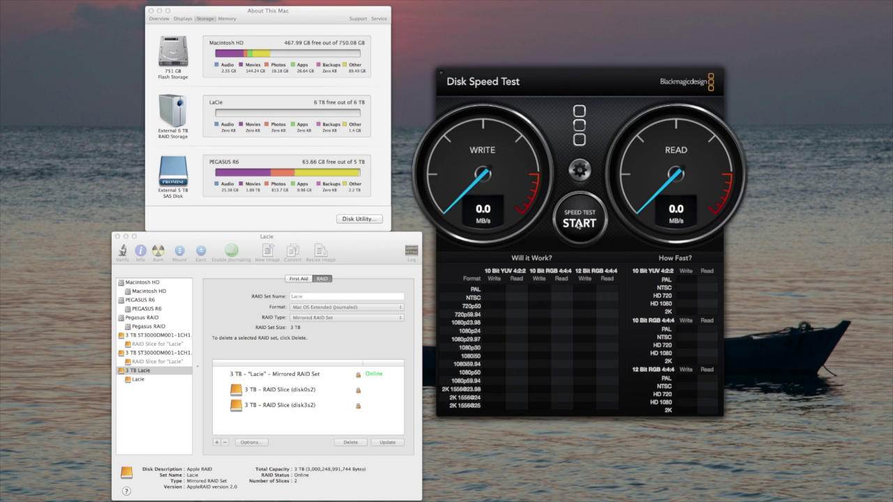
pyautogui.click(579, 169)
pyautogui.click(548, 254)
pyautogui.click(575, 222)
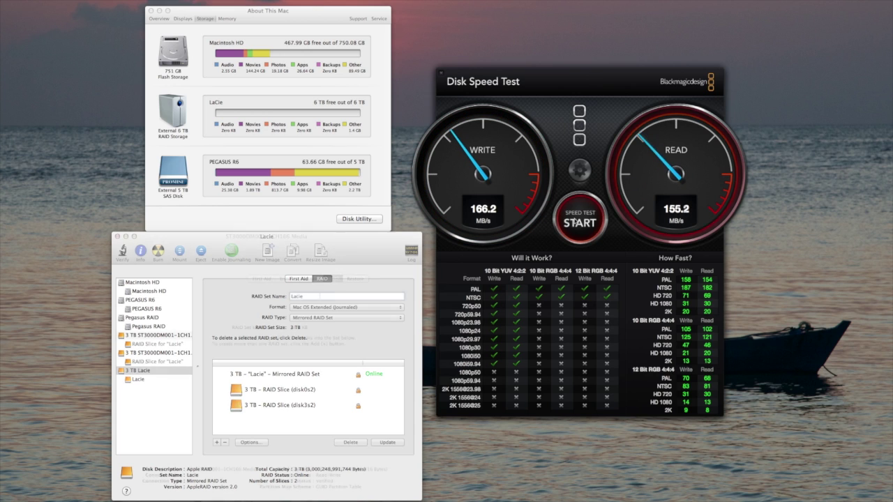
# - Set up a LaCie Striped RAID Set formatted Mac OS Extended (Journaled)
pyautogui.click(355, 320)
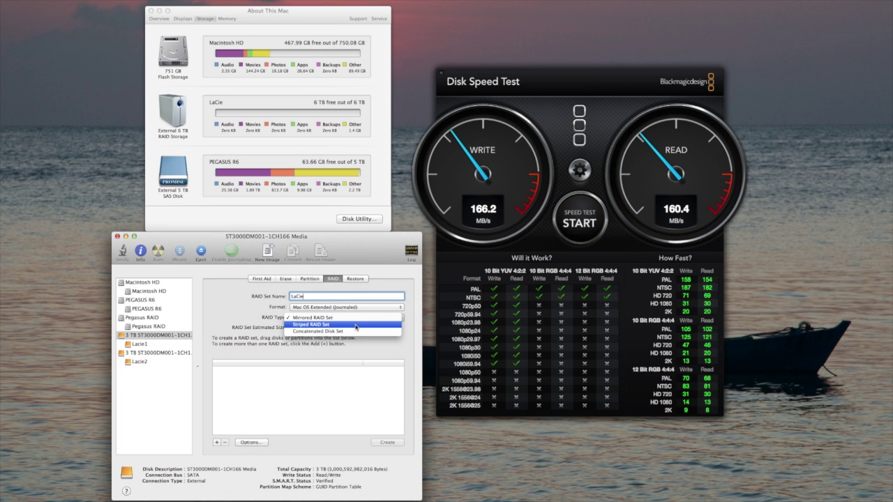
pyautogui.click(356, 325)
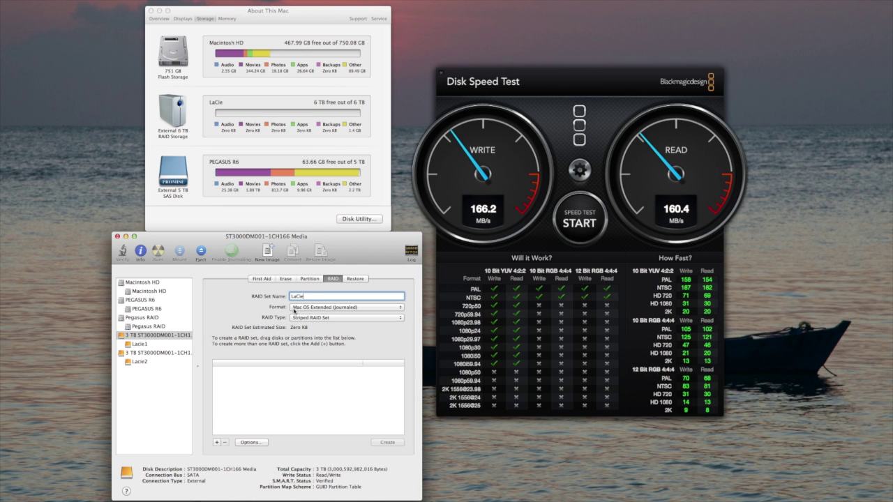
pyautogui.click(299, 309)
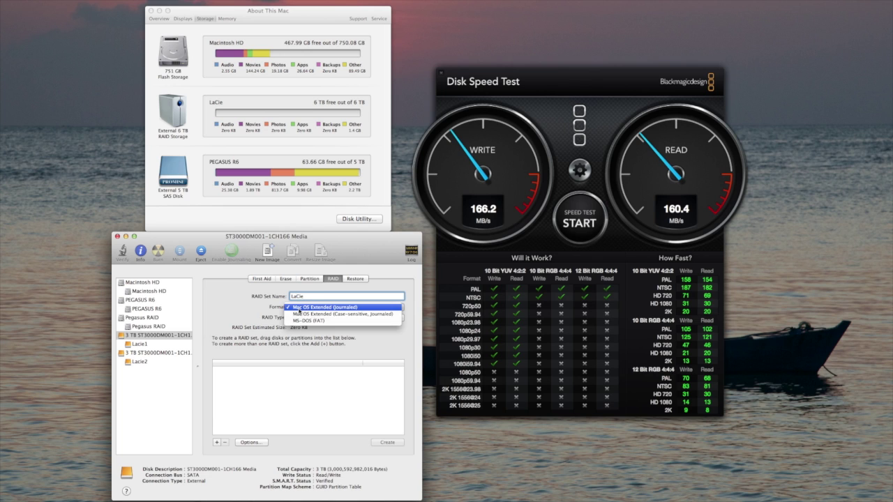
pyautogui.click(299, 310)
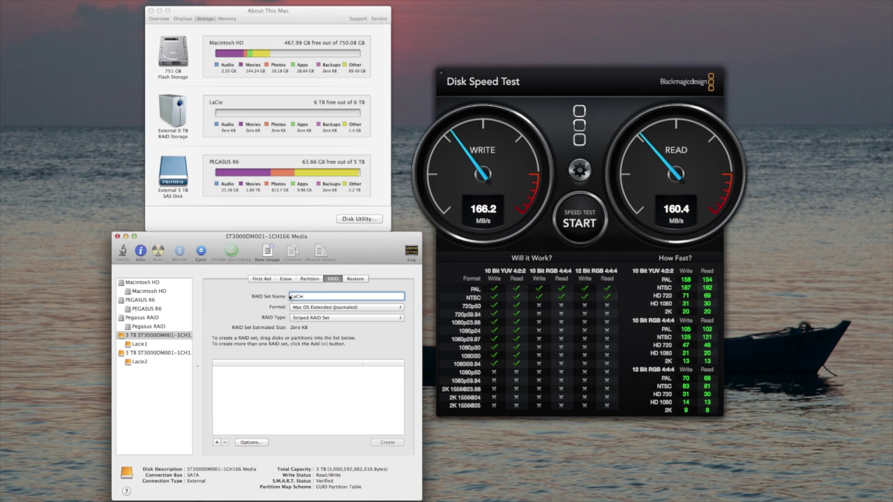
pyautogui.click(217, 443)
pyautogui.click(249, 377)
pyautogui.press('BackSpace')
# - Add Lacie1 and Lacie2 as members, set a 128K block size, and create the set
pyautogui.click(140, 344)
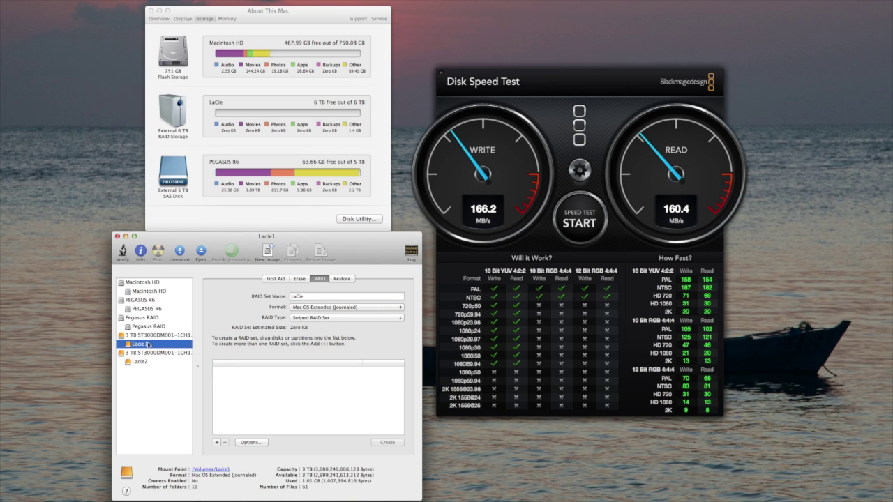
pyautogui.moveTo(170, 344); pyautogui.dragTo(251, 377)
pyautogui.moveTo(158, 367); pyautogui.dragTo(263, 403)
pyautogui.click(252, 442)
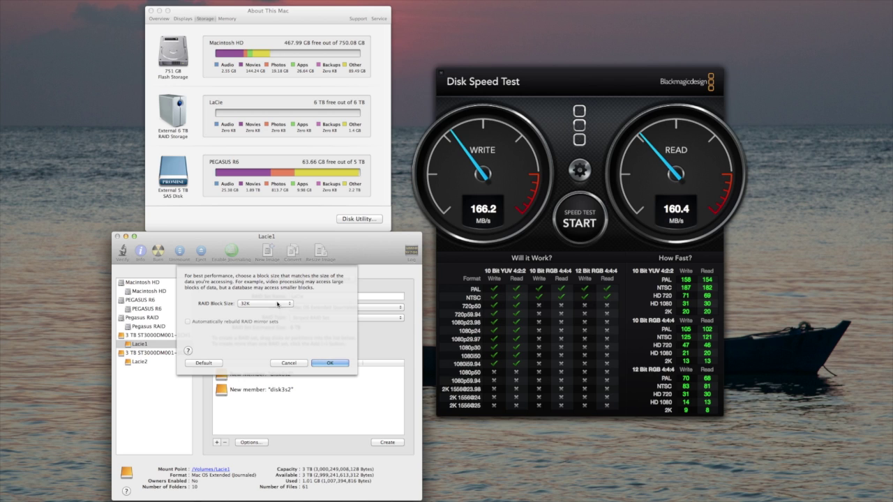
pyautogui.click(278, 304)
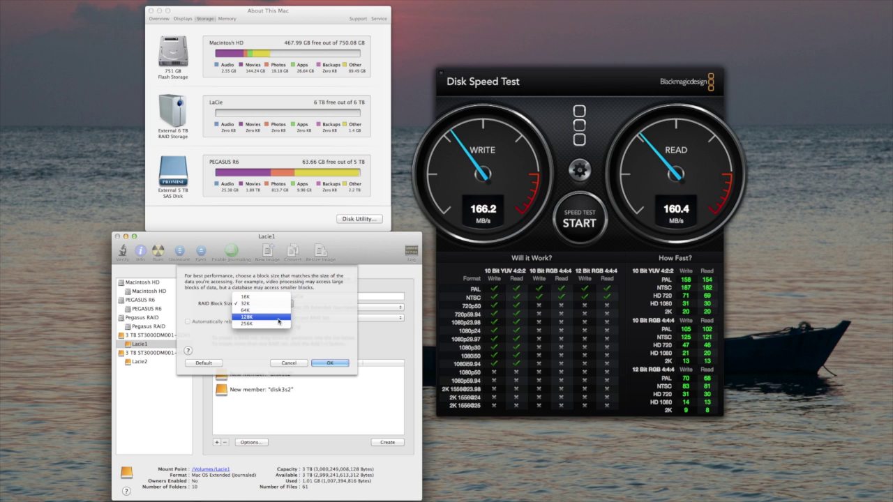
pyautogui.click(276, 318)
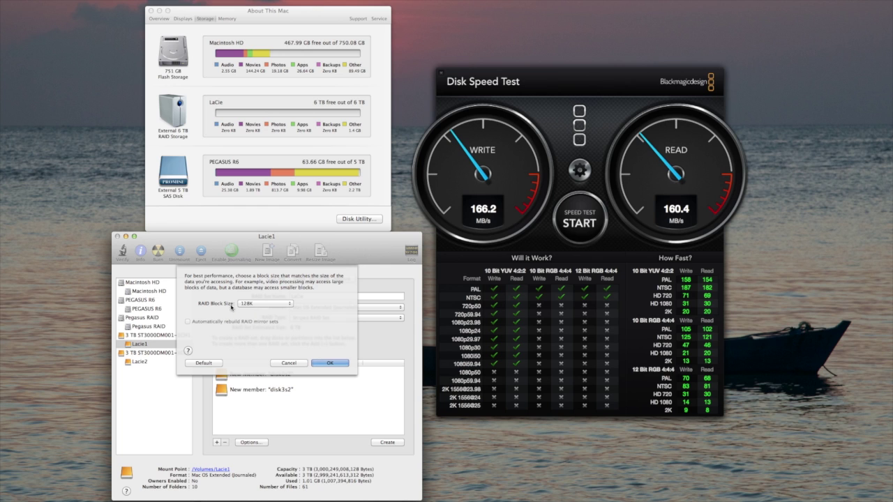
pyautogui.click(329, 363)
pyautogui.click(328, 340)
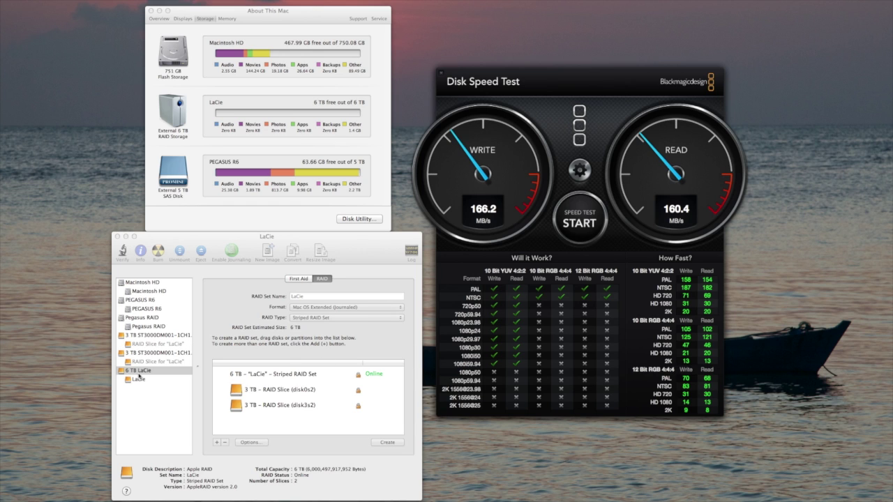
# - Benchmark the 6 TB LaCie set at 5 GB stress size: 310.5 MB/s write, 330.1 MB/s read
pyautogui.click(144, 382)
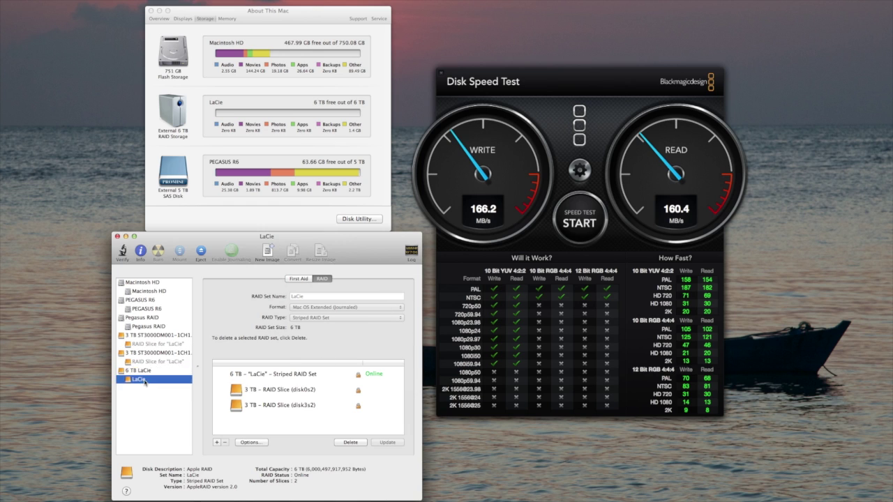
pyautogui.press('Up')
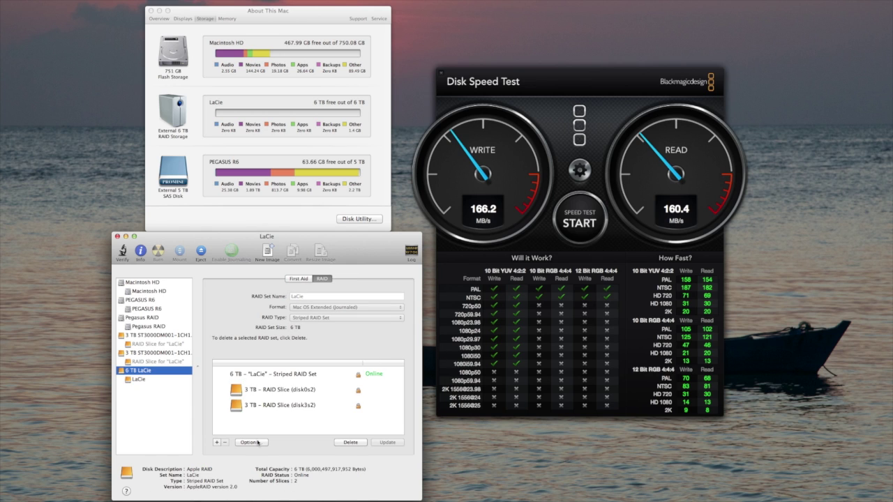
pyautogui.click(579, 170)
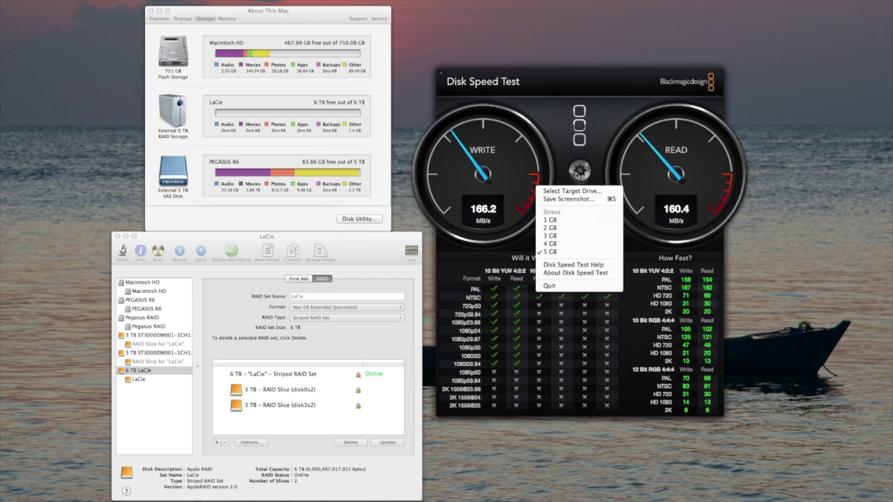
pyautogui.click(571, 252)
pyautogui.click(579, 169)
pyautogui.click(558, 191)
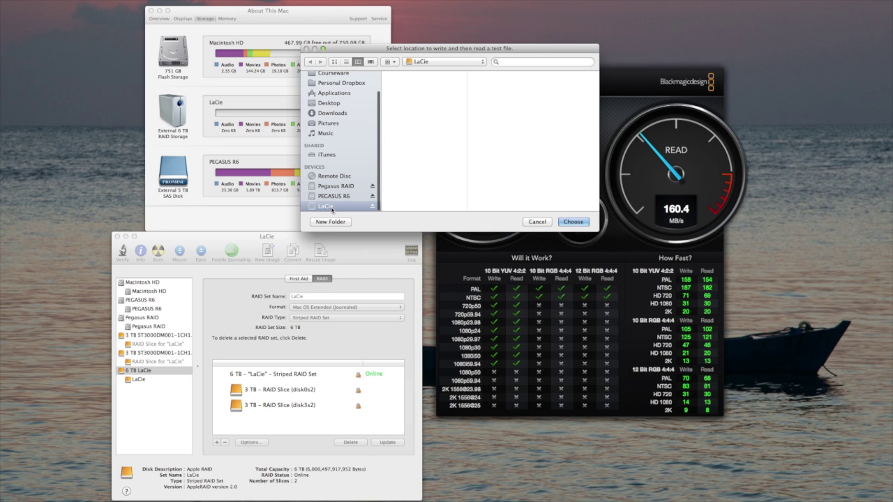
pyautogui.click(574, 222)
pyautogui.click(581, 224)
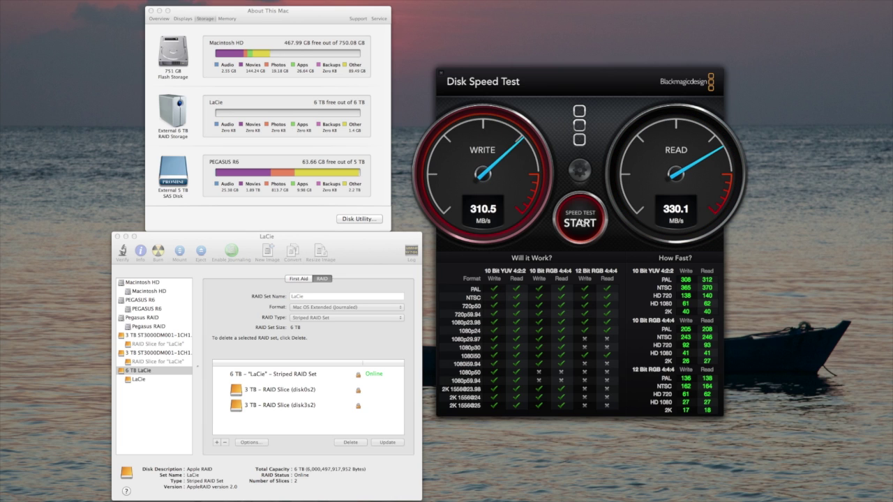
# - Stop the speed test and view About This Mac's Overview of the 27-inch Late 2012 iMac
pyautogui.click(581, 221)
pyautogui.click(160, 19)
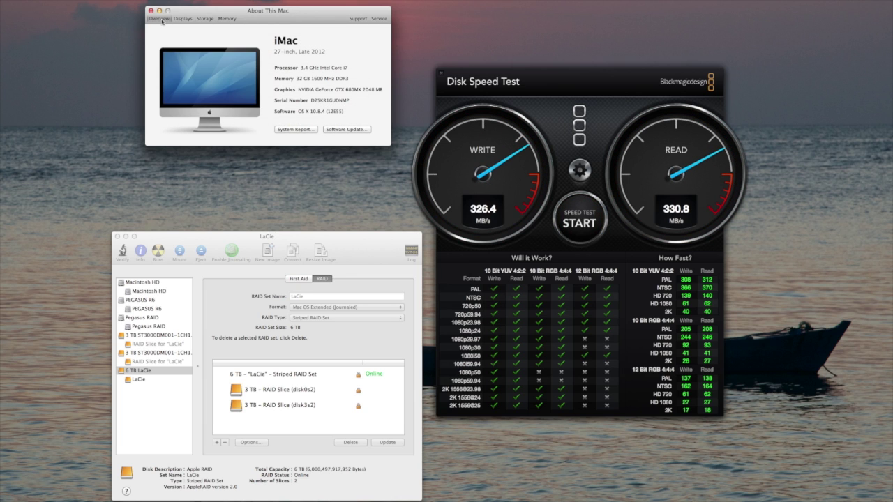